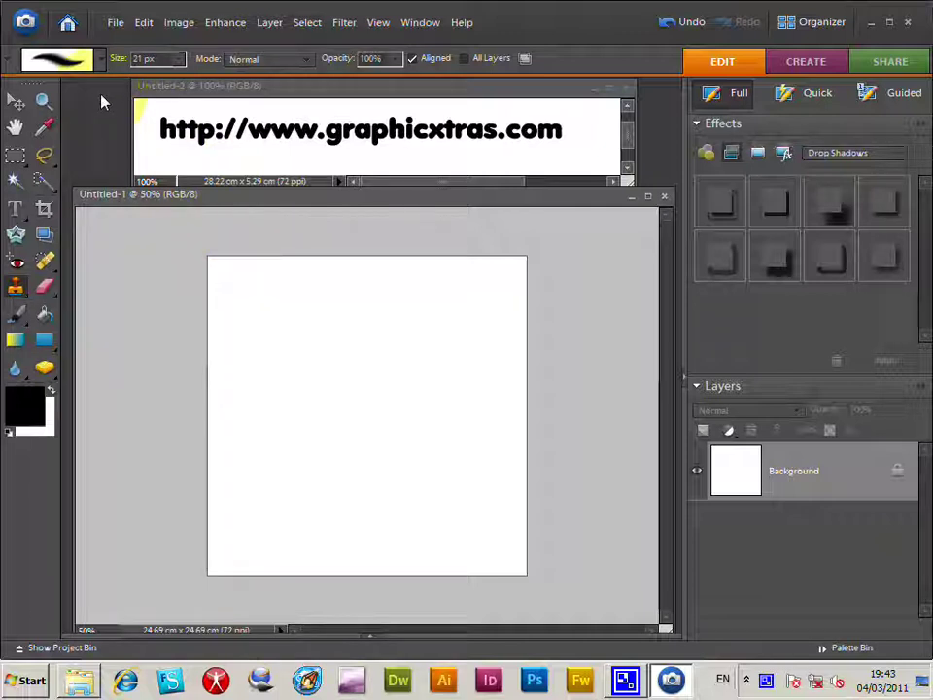
- Open GX32_Color_002.pat from Patterns Packs > Color - Patterns Pack 32 > Patterns PAT
click(116, 26)
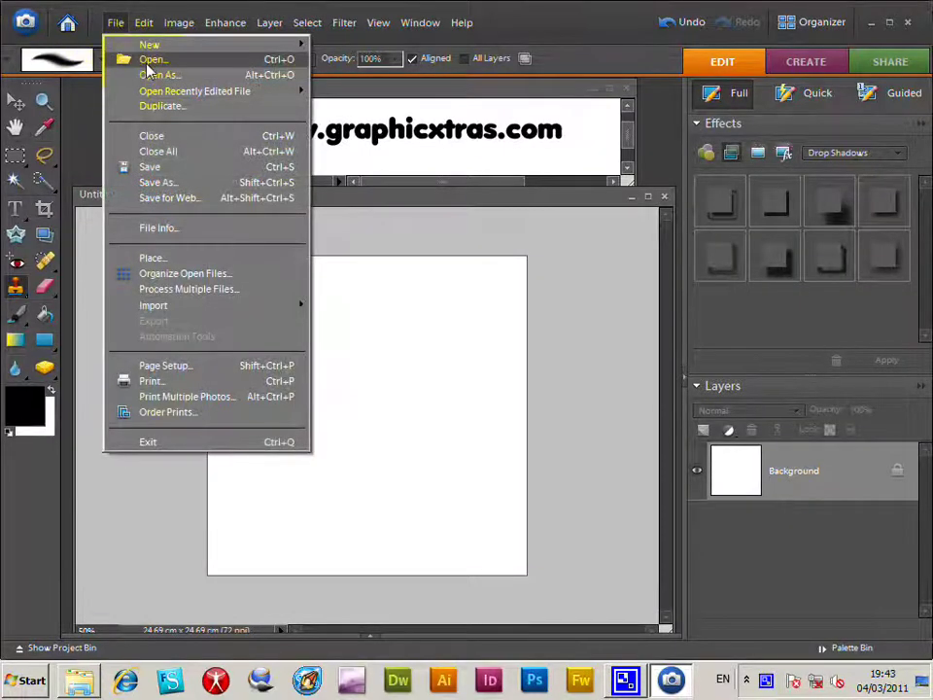
click(148, 62)
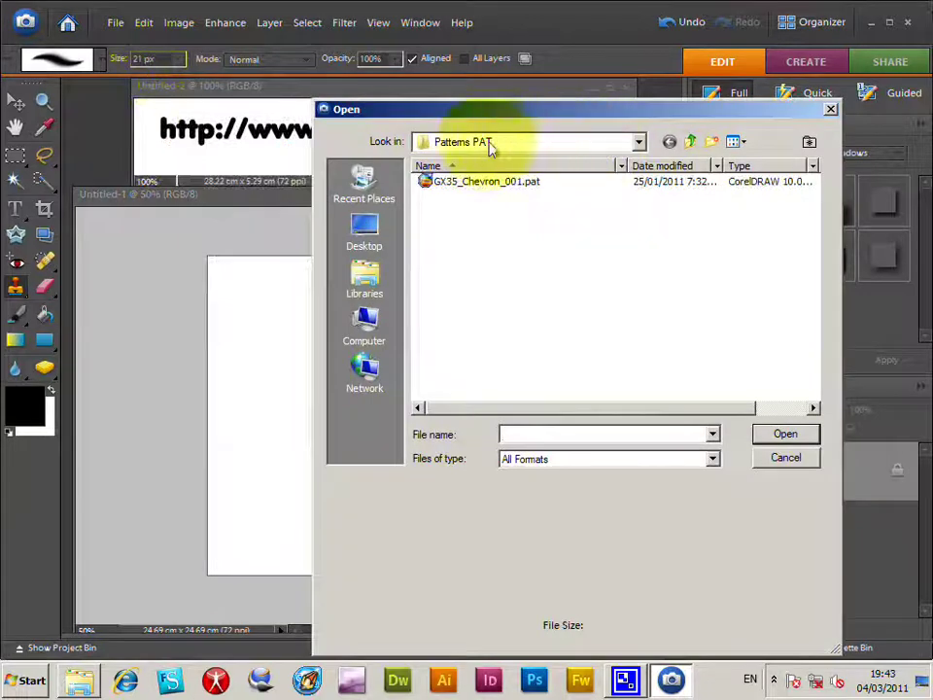
click(488, 143)
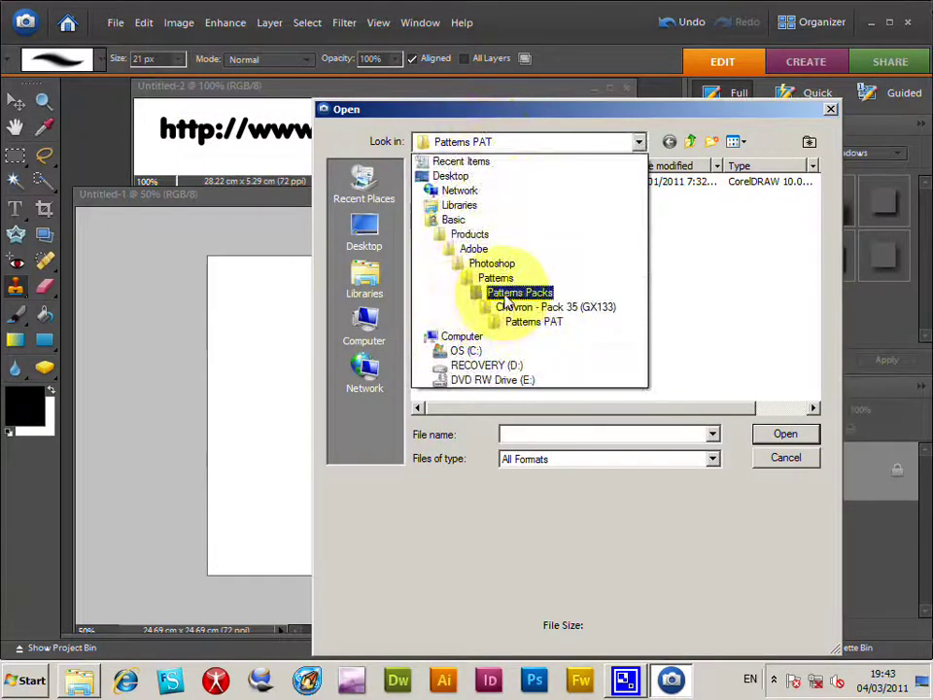
click(506, 296)
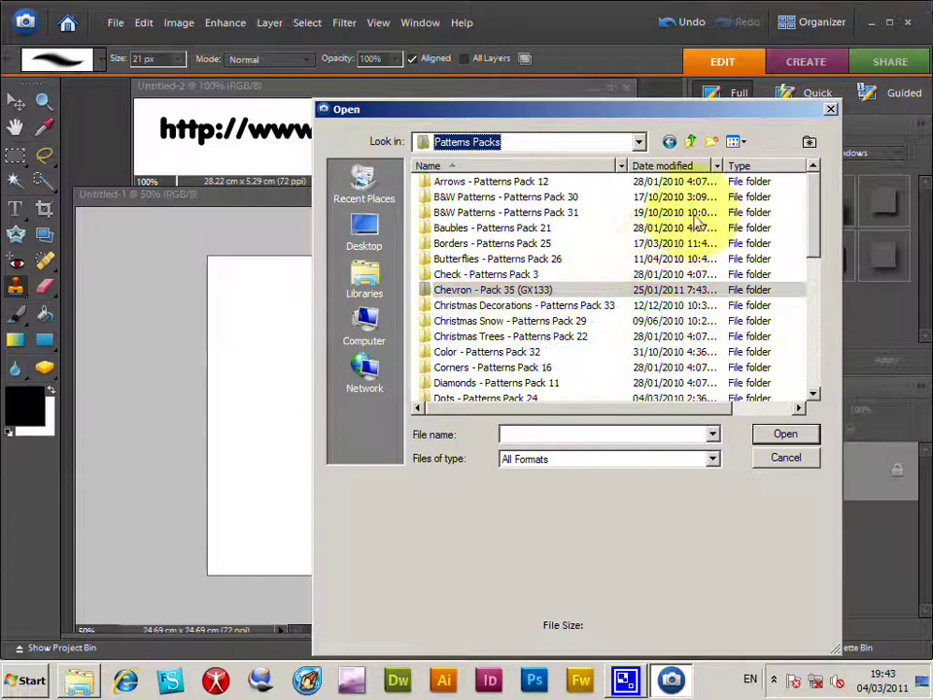
double_click(477, 353)
double_click(459, 213)
click(489, 198)
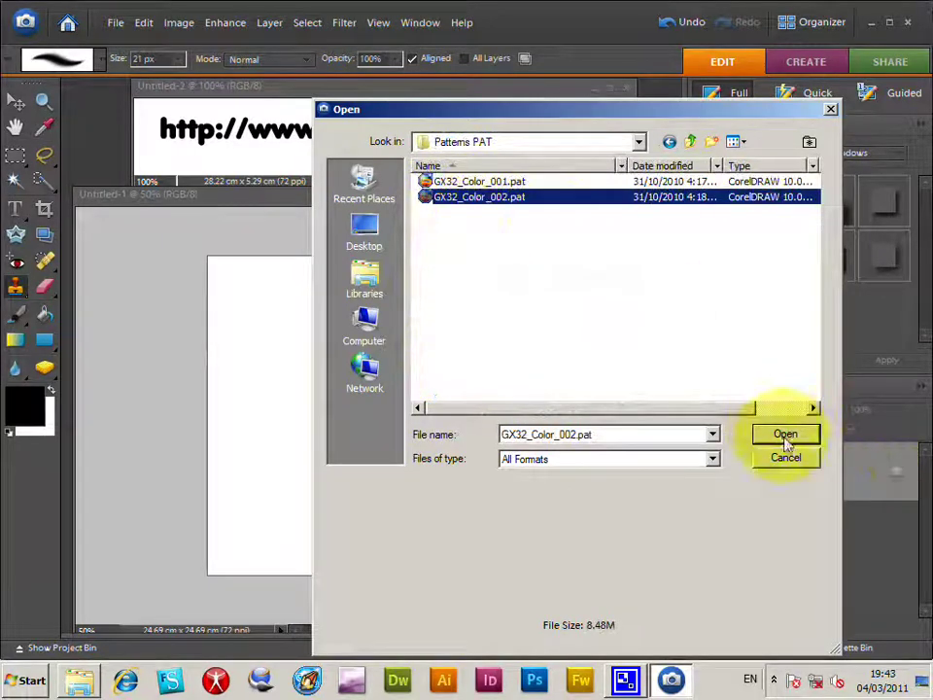
click(785, 438)
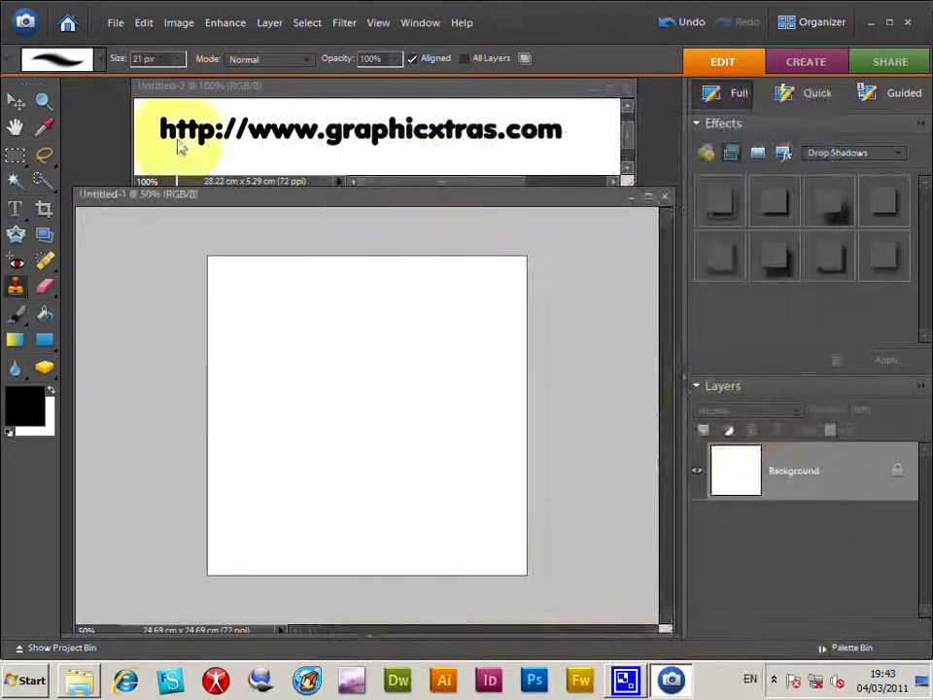
- Create a new Pattern Fill 1 layer with its default name and enlarge the pattern tiles
click(274, 28)
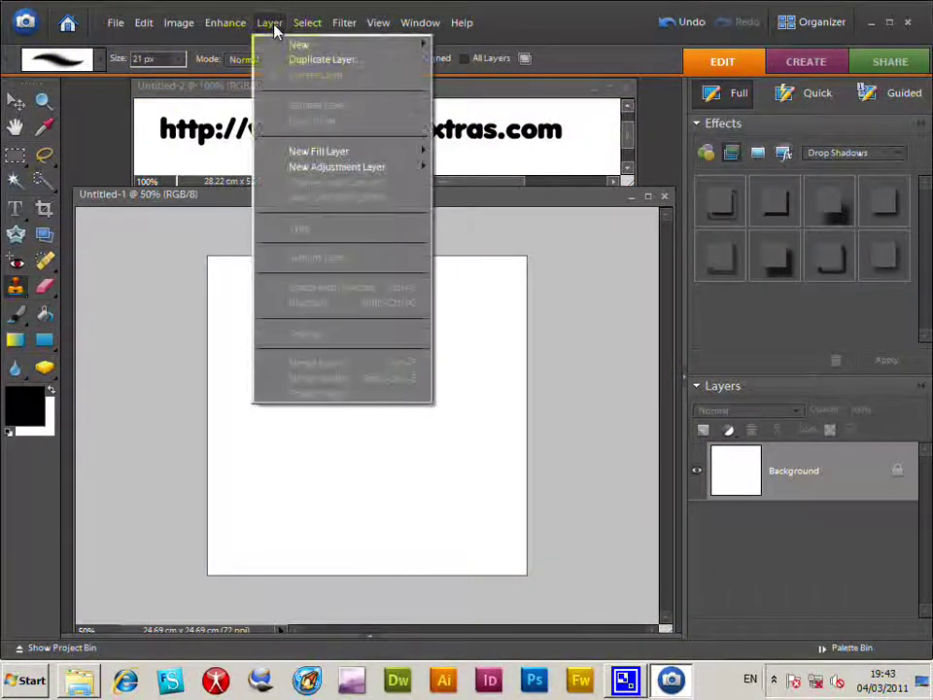
mouse_move(312, 152)
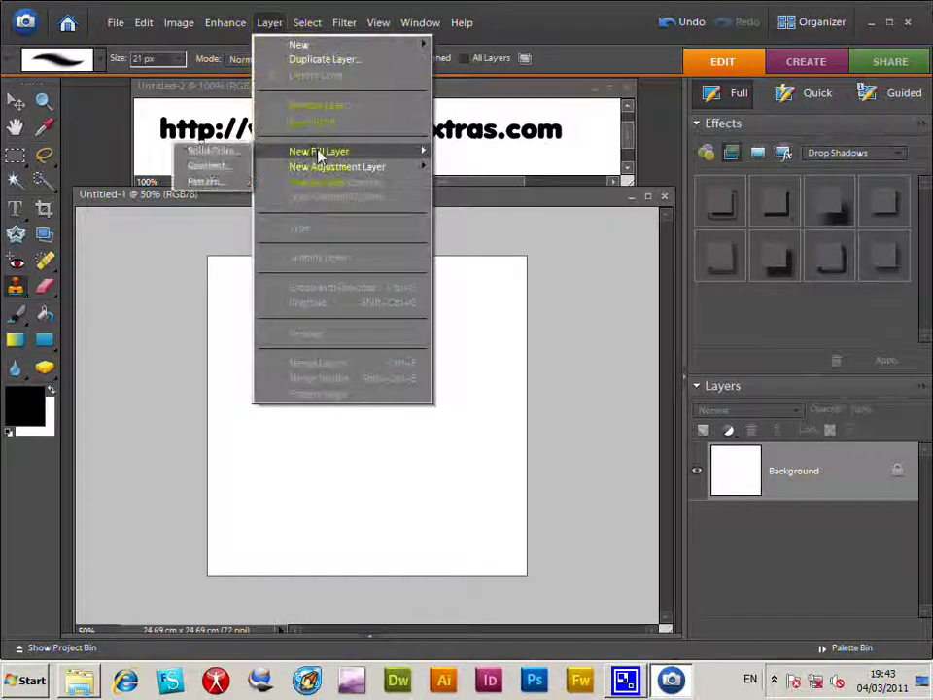
click(206, 183)
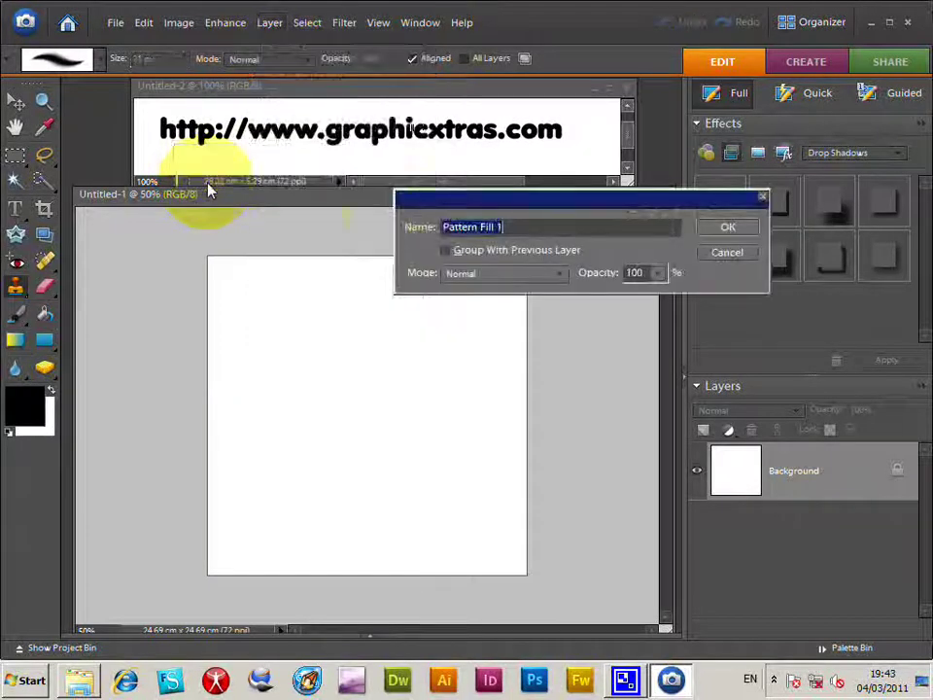
click(727, 229)
drag(417, 191, 544, 142)
click(610, 163)
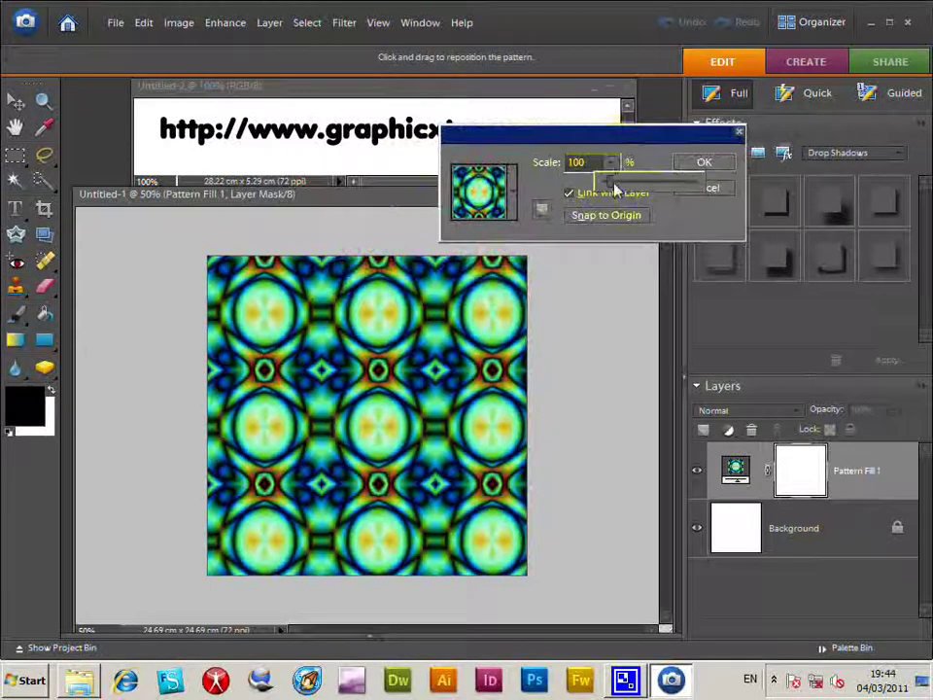
mouse_move(616, 187)
mouse_down()
mouse_move(630, 187)
mouse_move(622, 188)
mouse_up()
- Choose the red and yellow flame pattern and set its scale to 115%
click(515, 194)
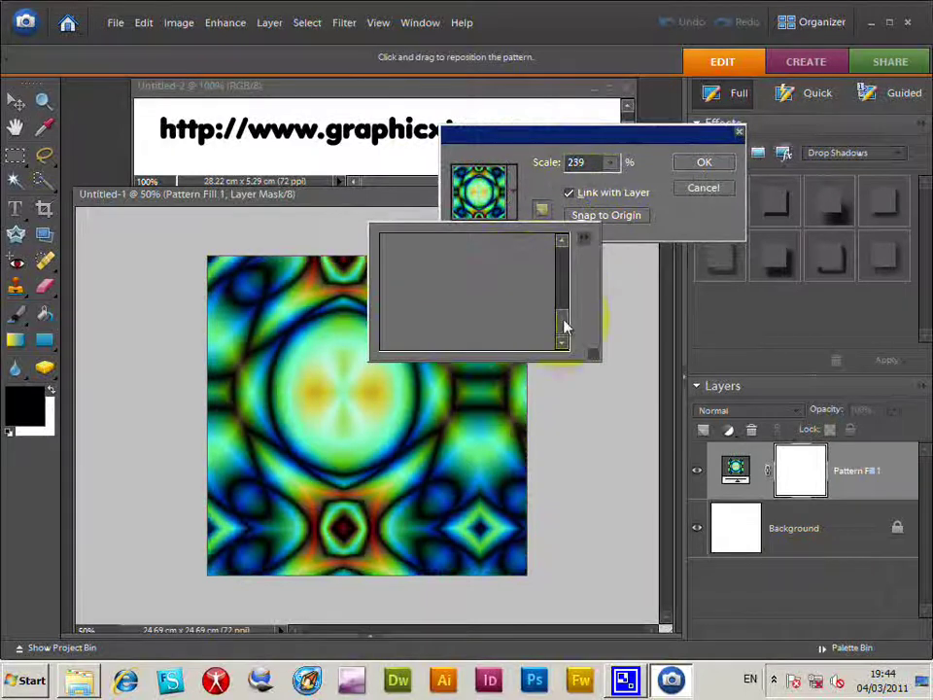
click(507, 318)
click(481, 313)
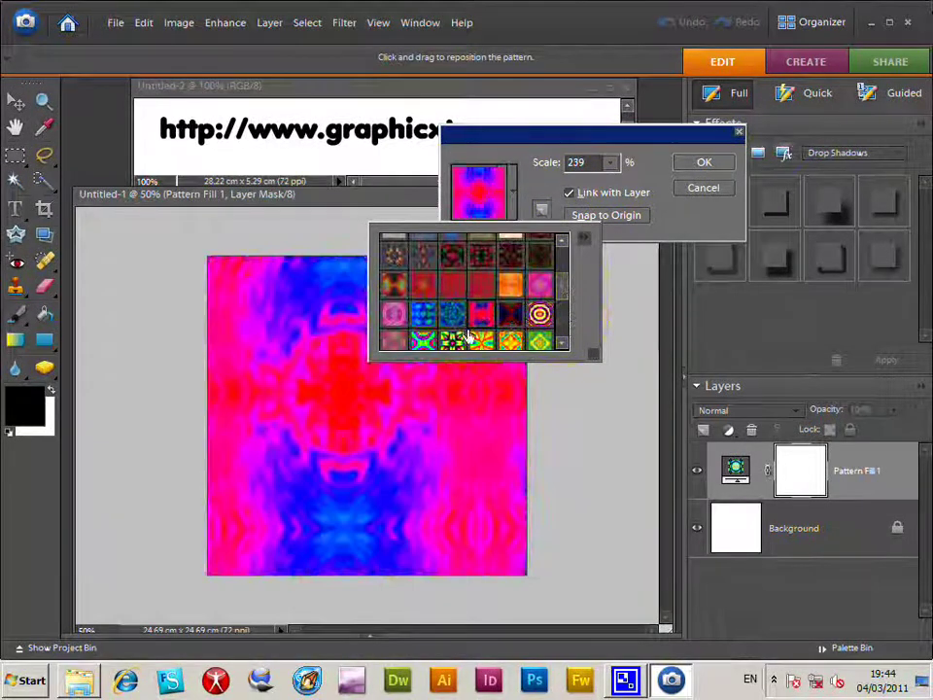
click(452, 345)
click(452, 342)
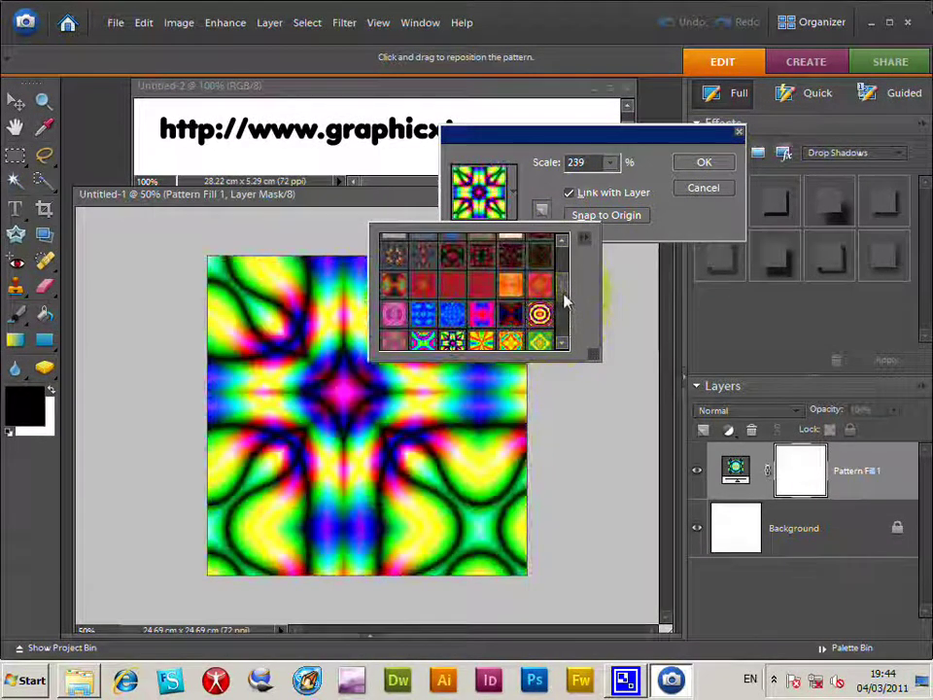
scroll(530, 320, down, 2)
click(512, 324)
click(539, 328)
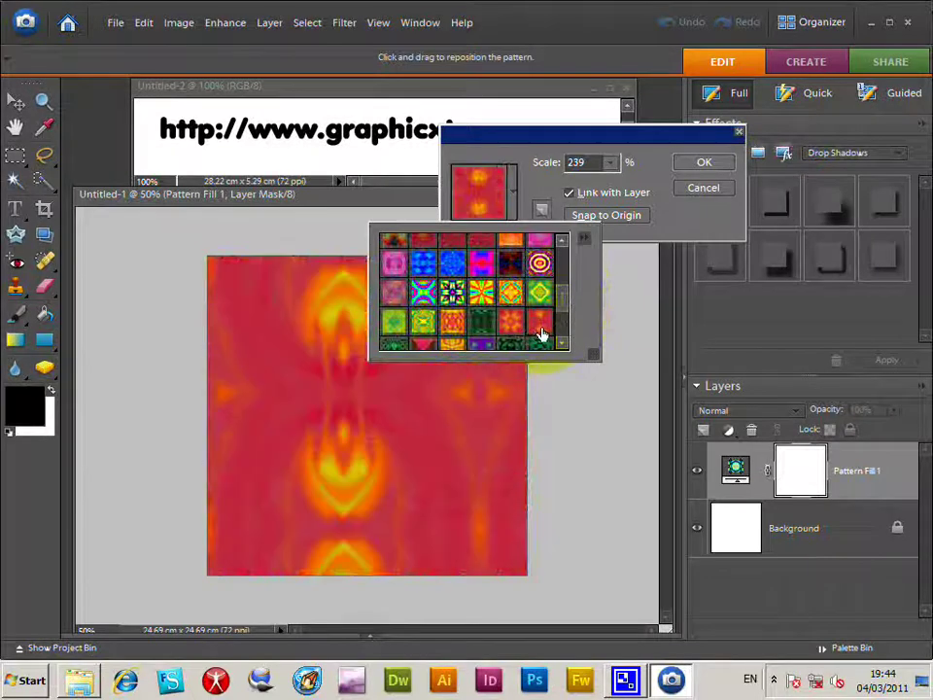
click(507, 180)
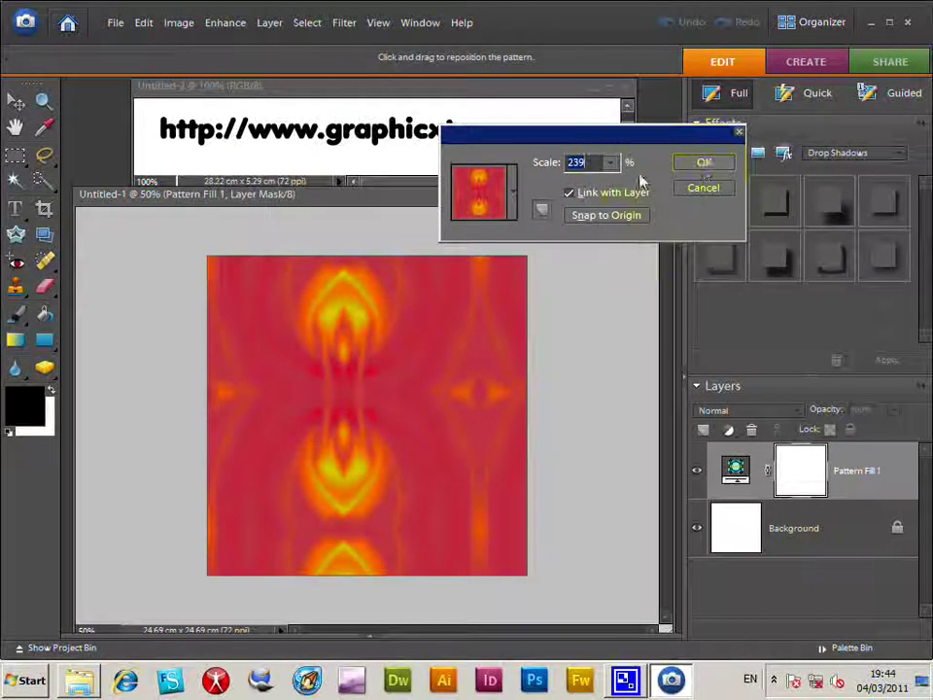
click(610, 162)
drag(607, 187, 599, 187)
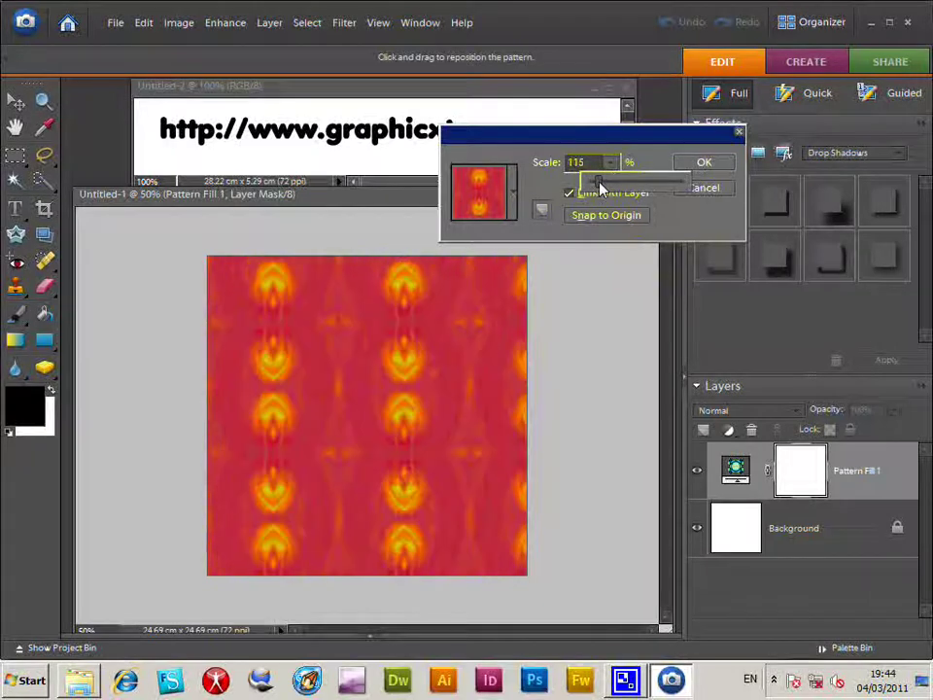
click(704, 163)
- Commit Pattern Fill 1, then add a Pattern Fill 2 layer using the dark green pattern
click(705, 163)
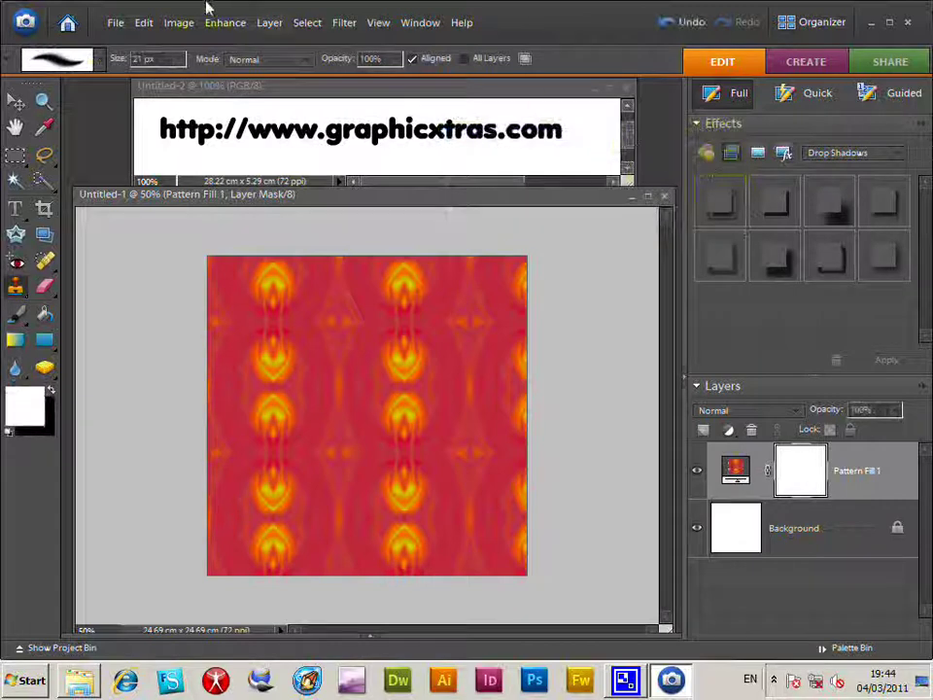
click(272, 23)
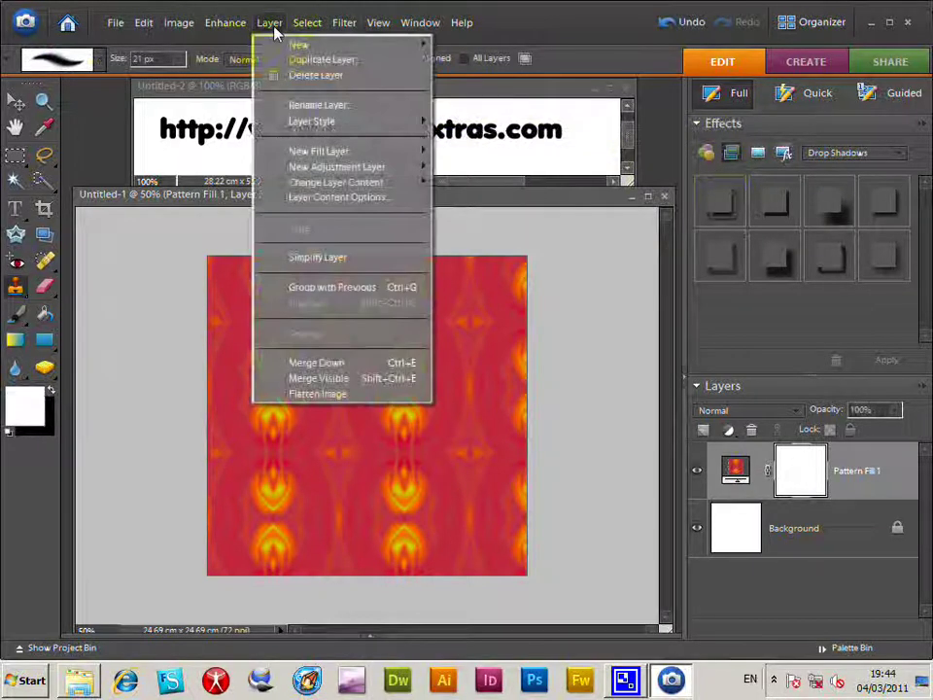
mouse_move(316, 118)
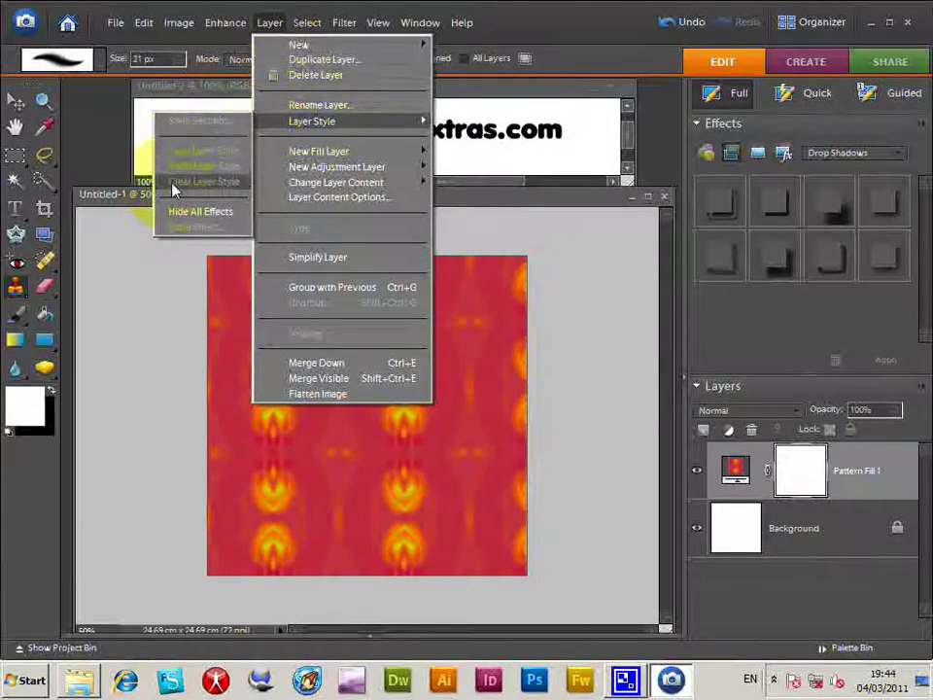
mouse_move(330, 154)
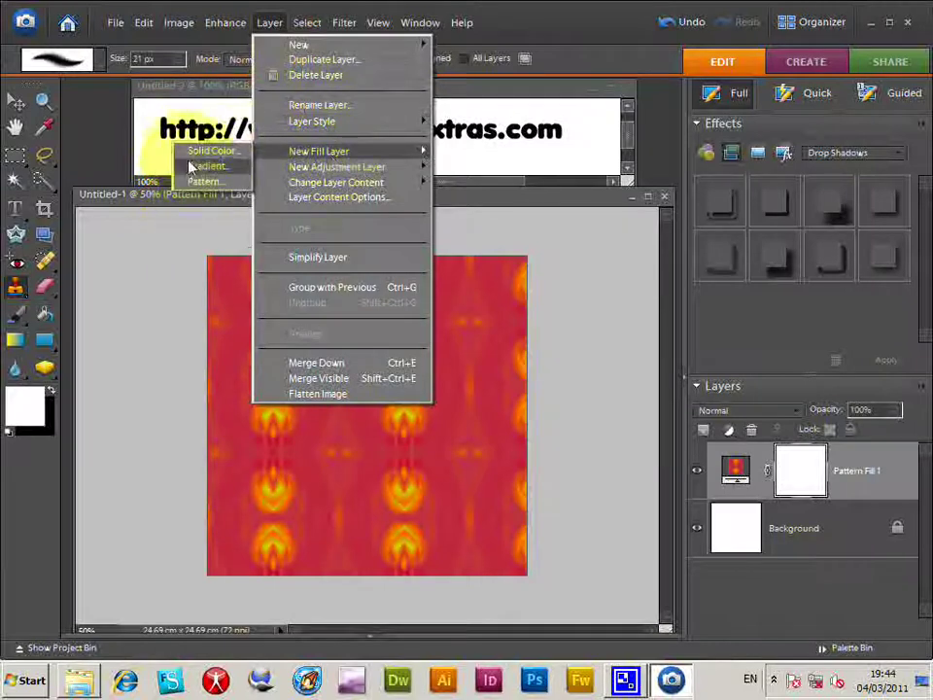
click(202, 181)
click(720, 226)
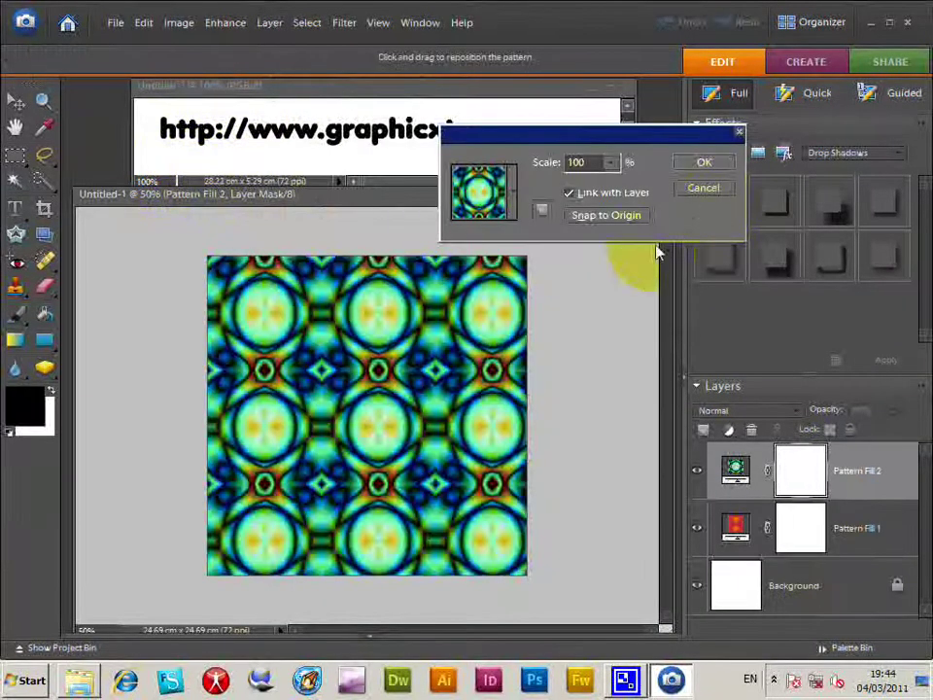
click(512, 201)
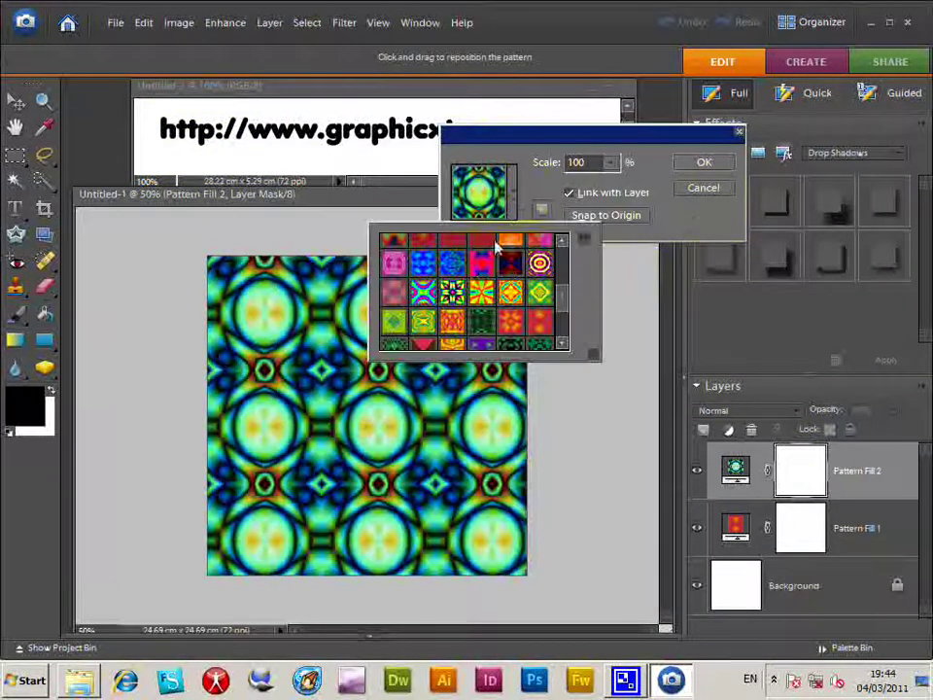
click(481, 323)
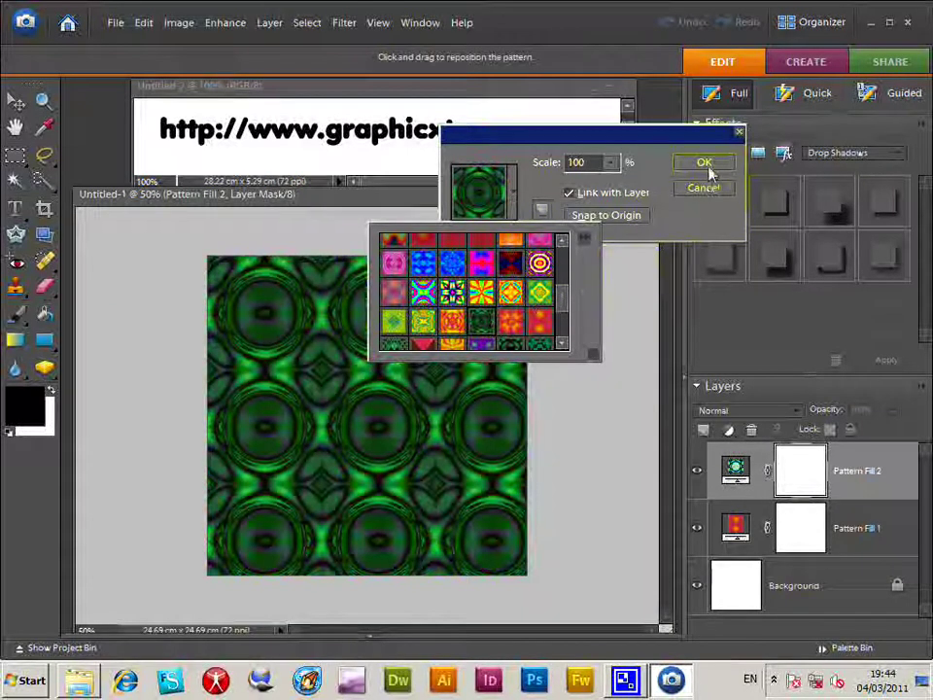
- Commit Pattern Fill 2, try Saturation, Vivid Light and Lighten blending, then hide the layer
click(705, 164)
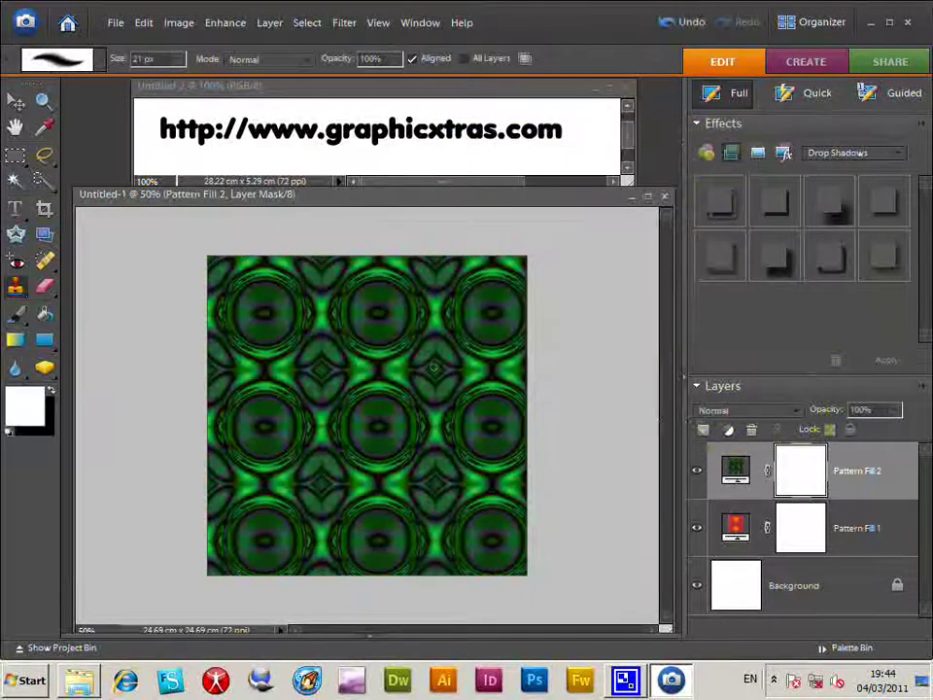
click(736, 411)
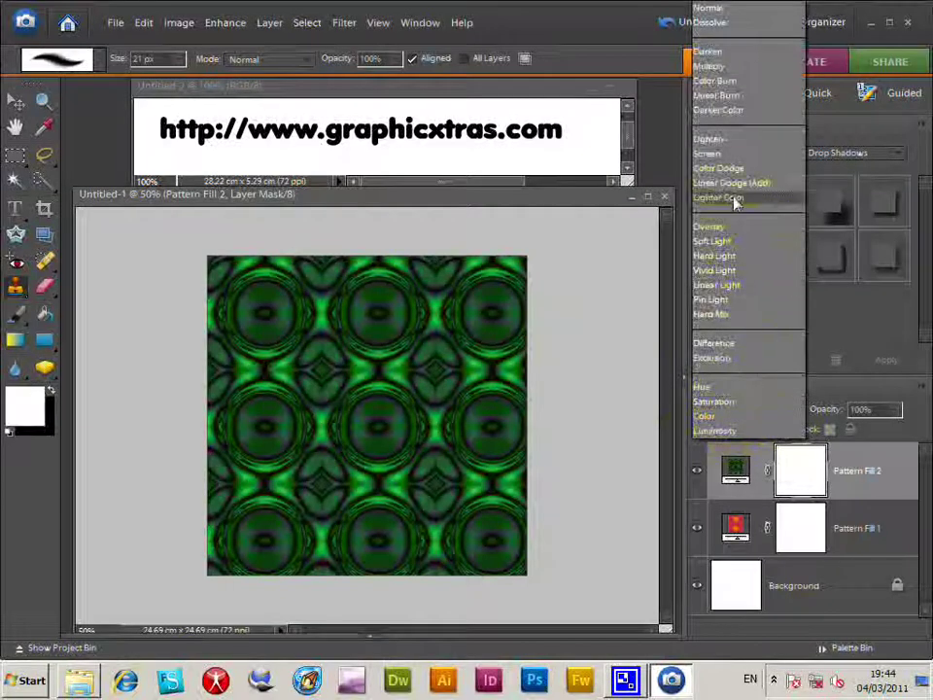
click(714, 403)
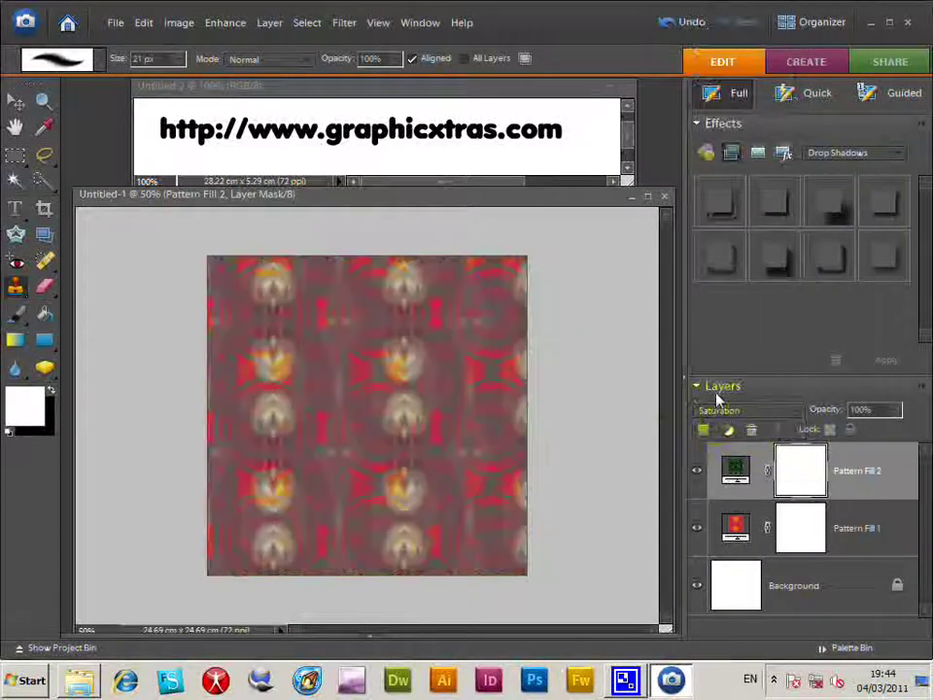
click(735, 411)
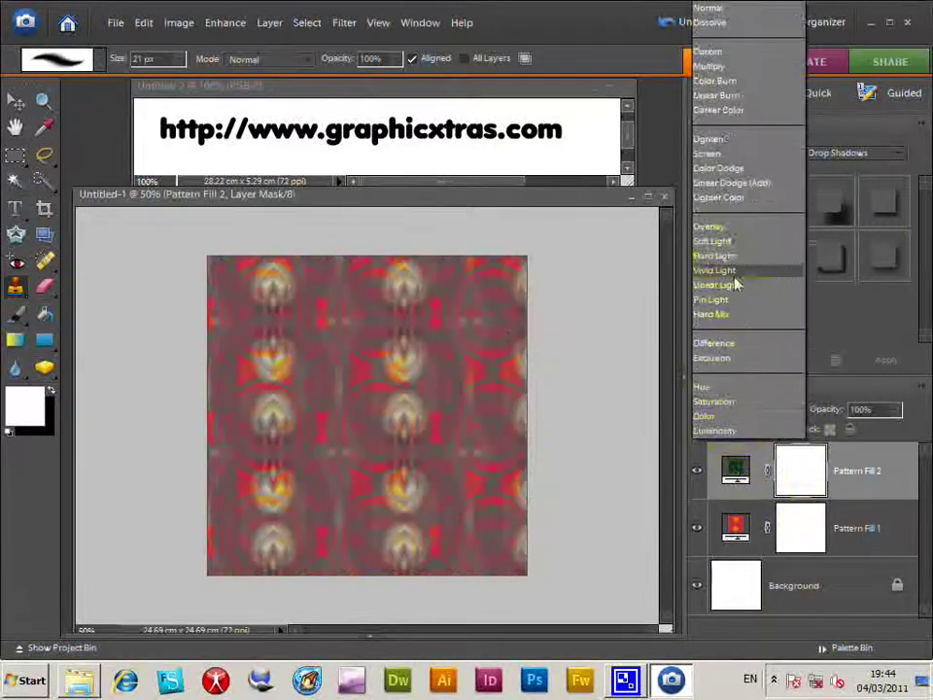
click(719, 267)
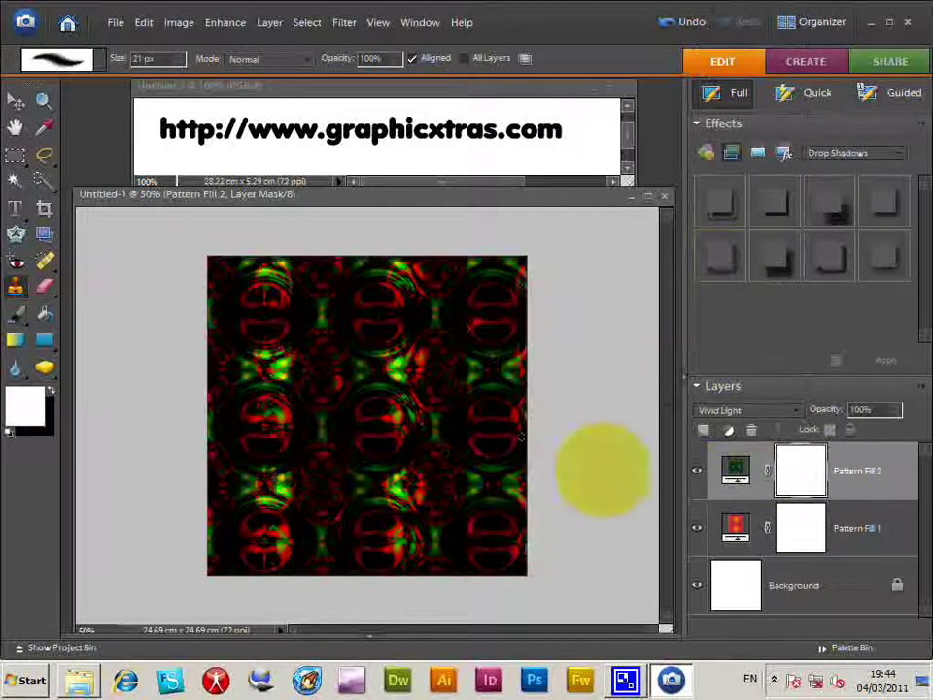
click(746, 410)
click(708, 139)
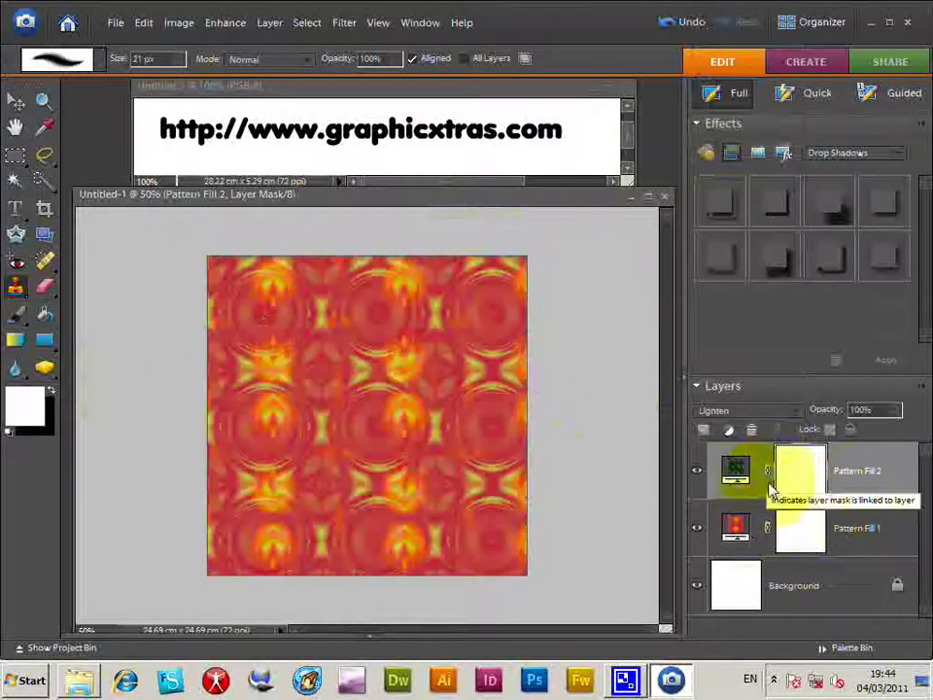
click(696, 471)
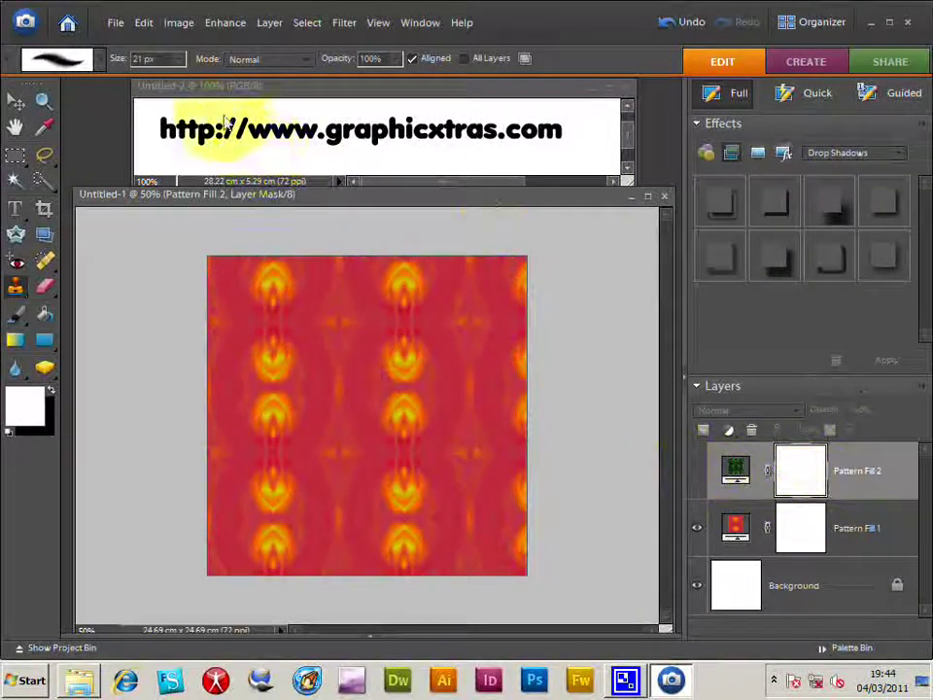
- Flatten the image into one Background layer, discarding the hidden Pattern Fill 2
click(267, 26)
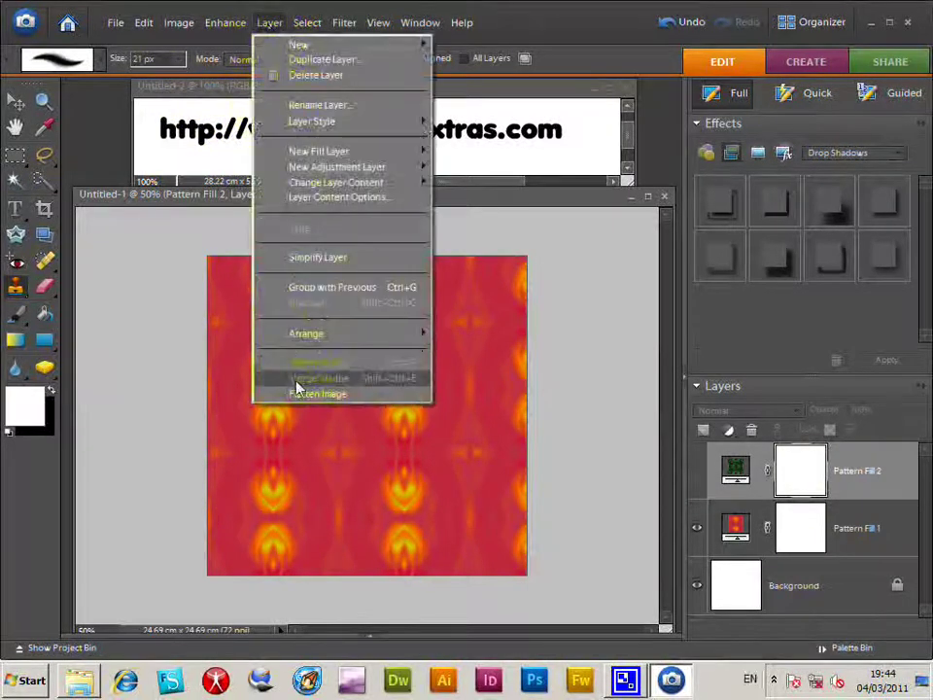
click(309, 393)
click(435, 268)
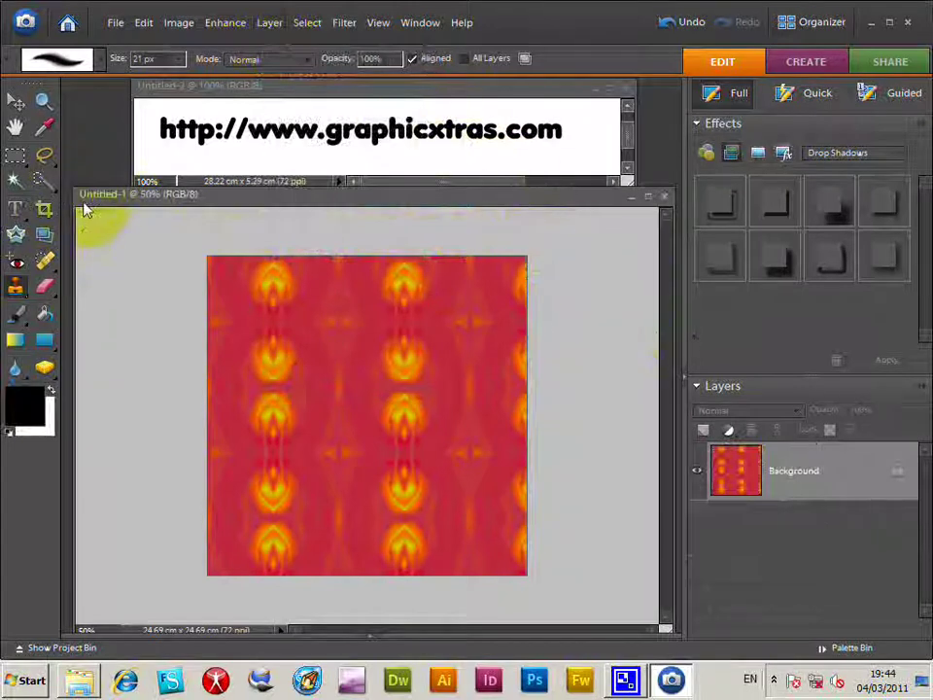
click(18, 288)
- With the Pattern Stamp Tool, paint a purple pattern at a larger brush size over the canvas
click(97, 304)
click(421, 58)
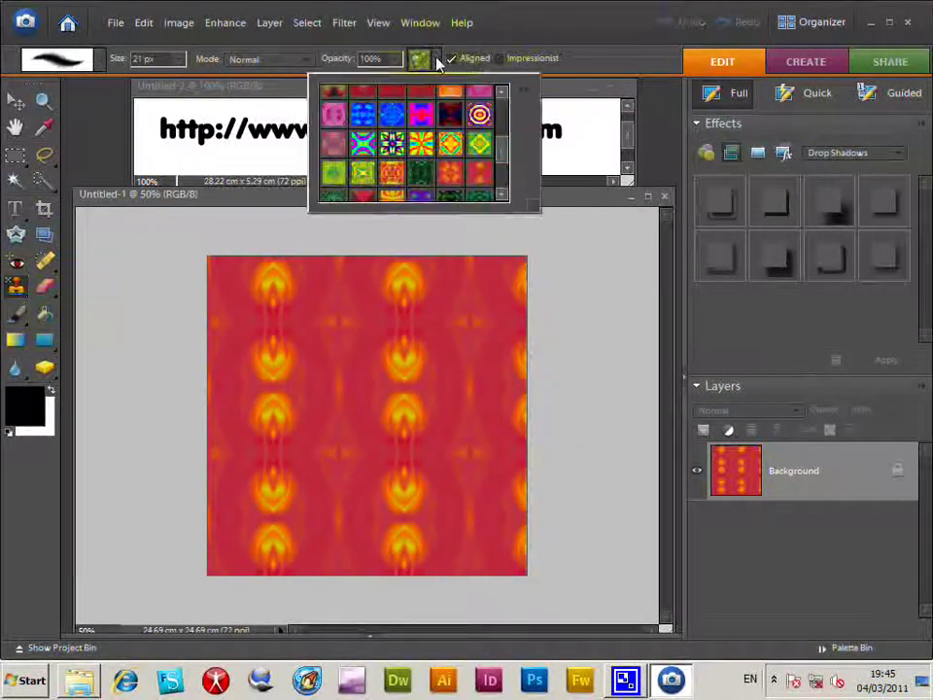
click(17, 288)
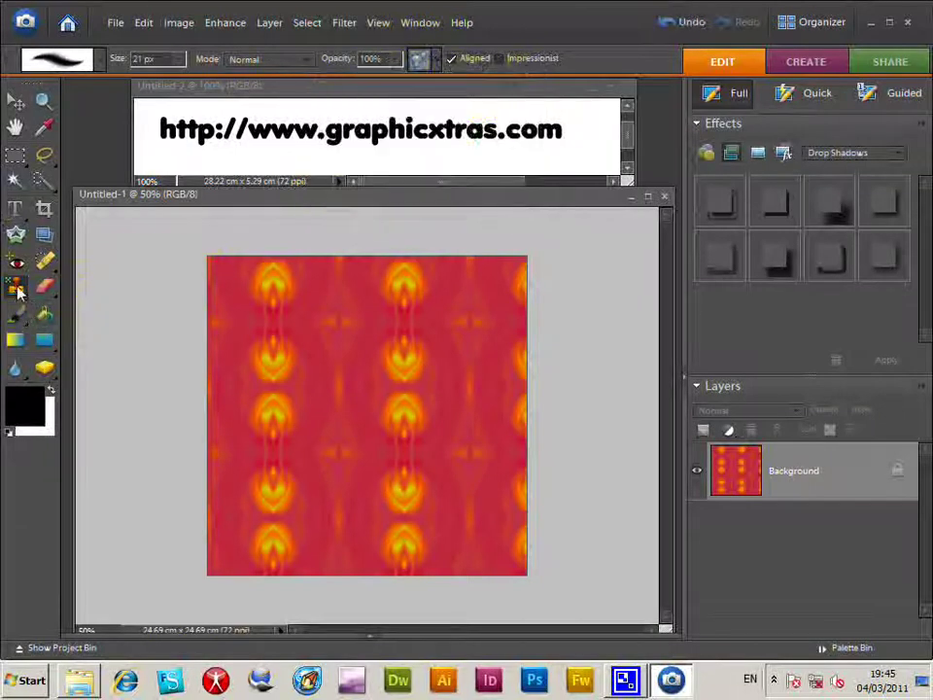
click(18, 291)
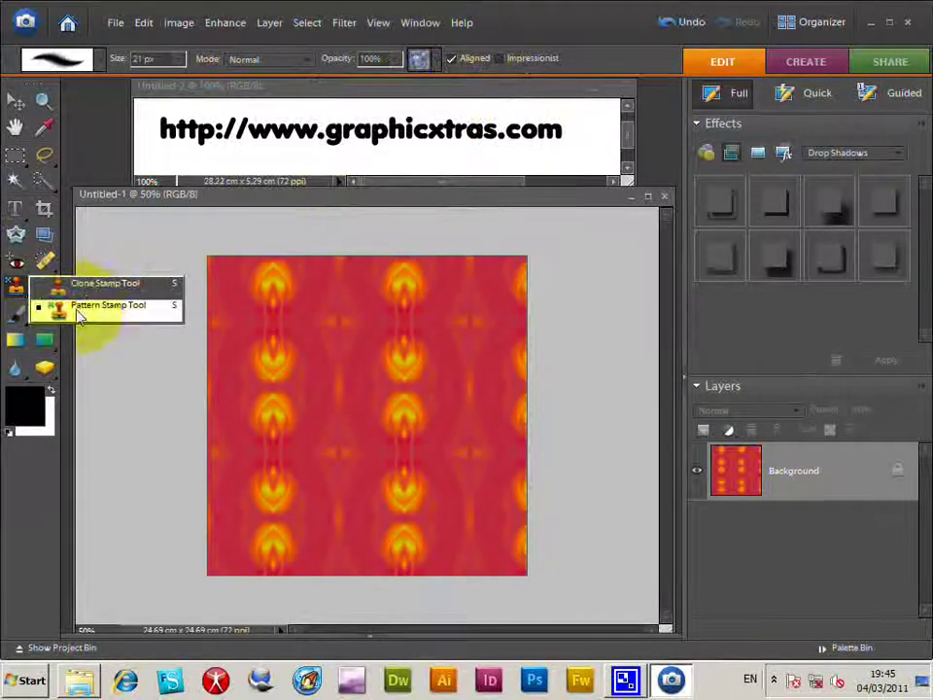
click(86, 305)
click(438, 63)
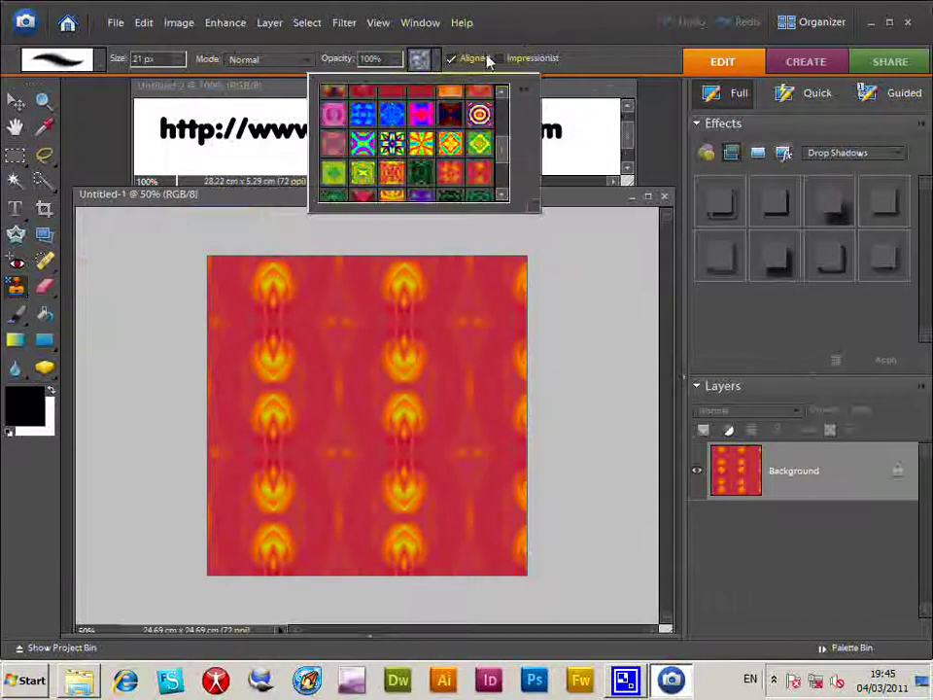
scroll(504, 161, down, 3)
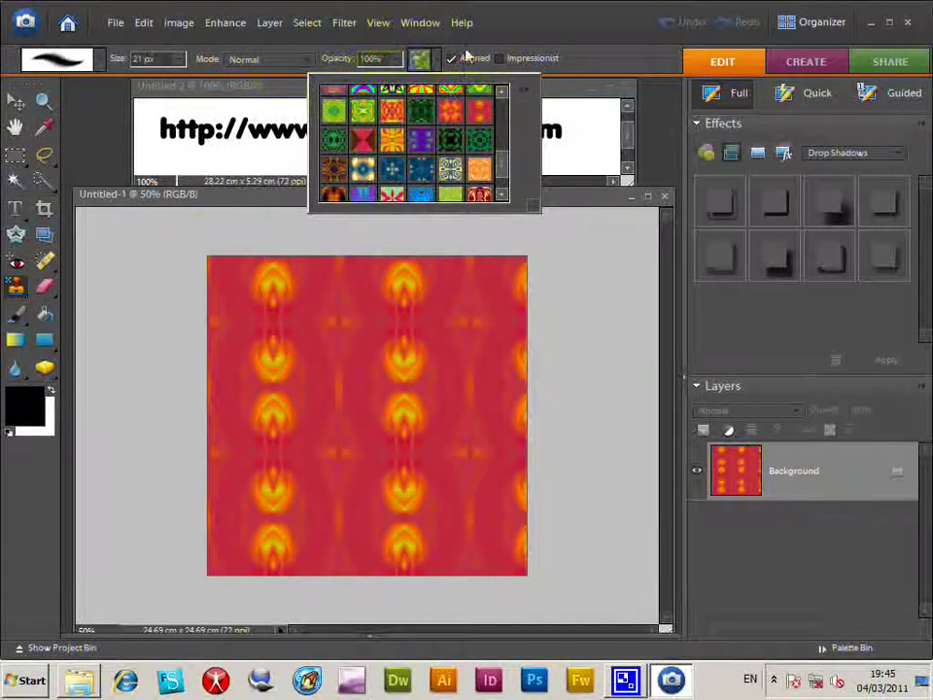
click(421, 141)
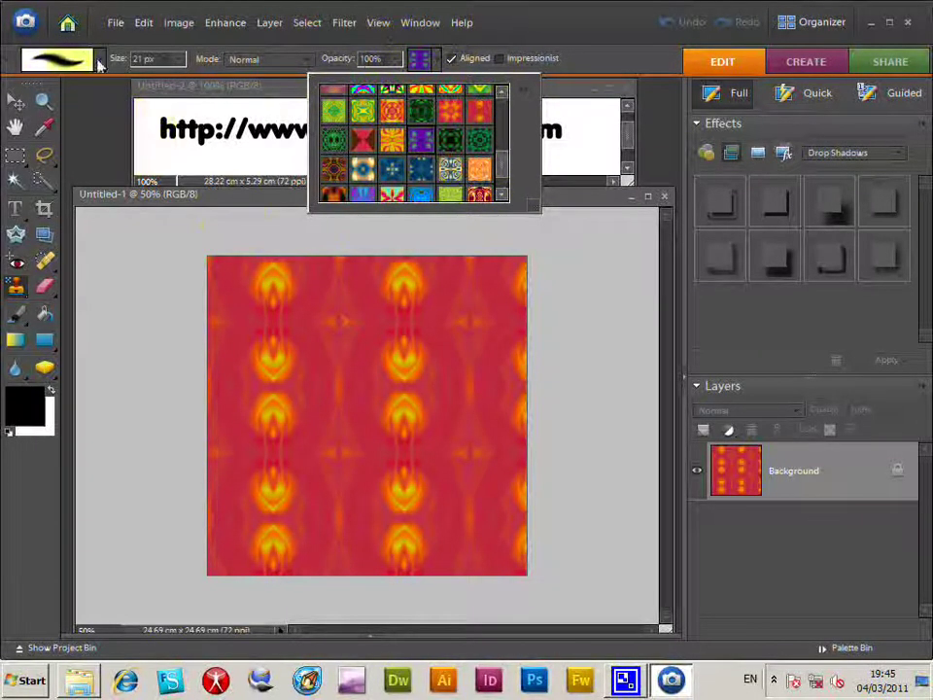
click(180, 62)
drag(181, 77, 231, 79)
mouse_move(471, 505)
mouse_down()
mouse_move(426, 406)
mouse_move(504, 420)
mouse_move(429, 413)
mouse_move(424, 428)
mouse_move(479, 388)
mouse_up()
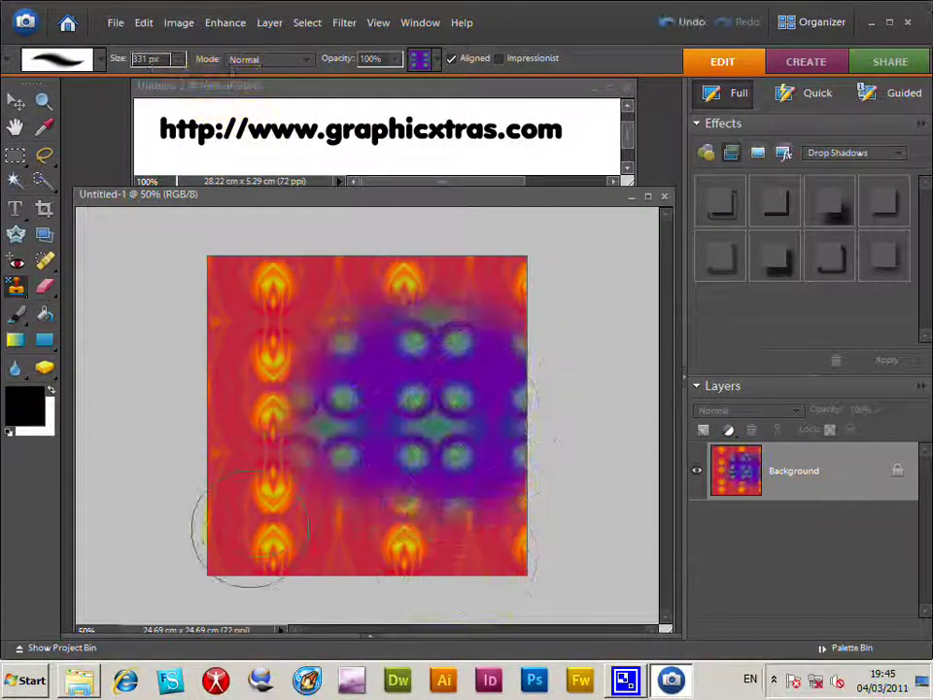
mouse_move(250, 531)
mouse_down()
mouse_move(224, 394)
mouse_move(229, 311)
mouse_move(287, 299)
mouse_move(311, 313)
mouse_move(425, 301)
mouse_move(466, 488)
mouse_move(454, 540)
mouse_move(354, 499)
mouse_up()
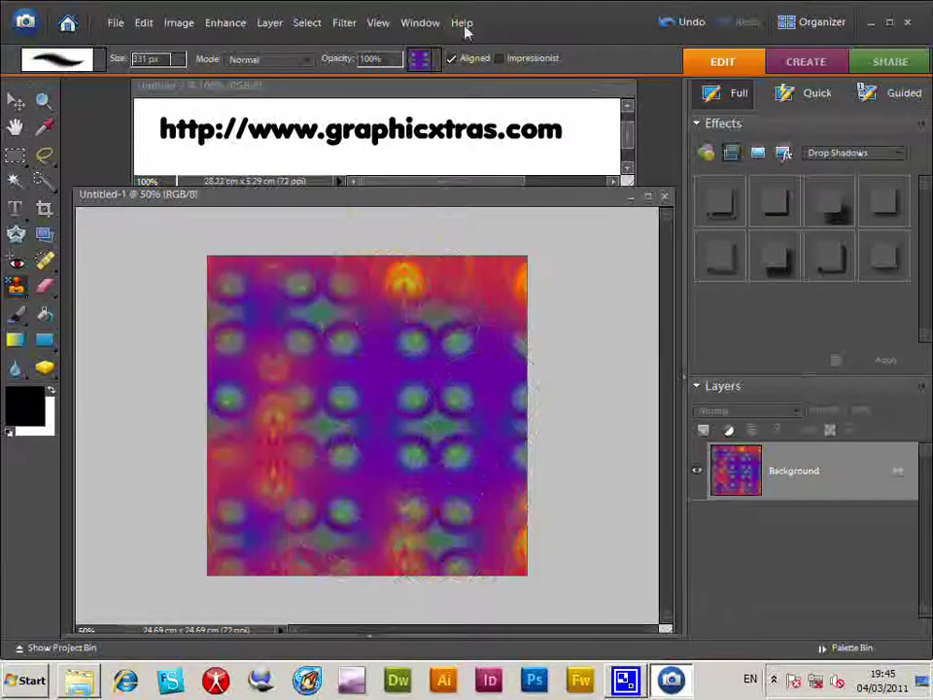
- Paint a Difference-mode swath, then paint the green-yellow pattern across the centre
click(262, 60)
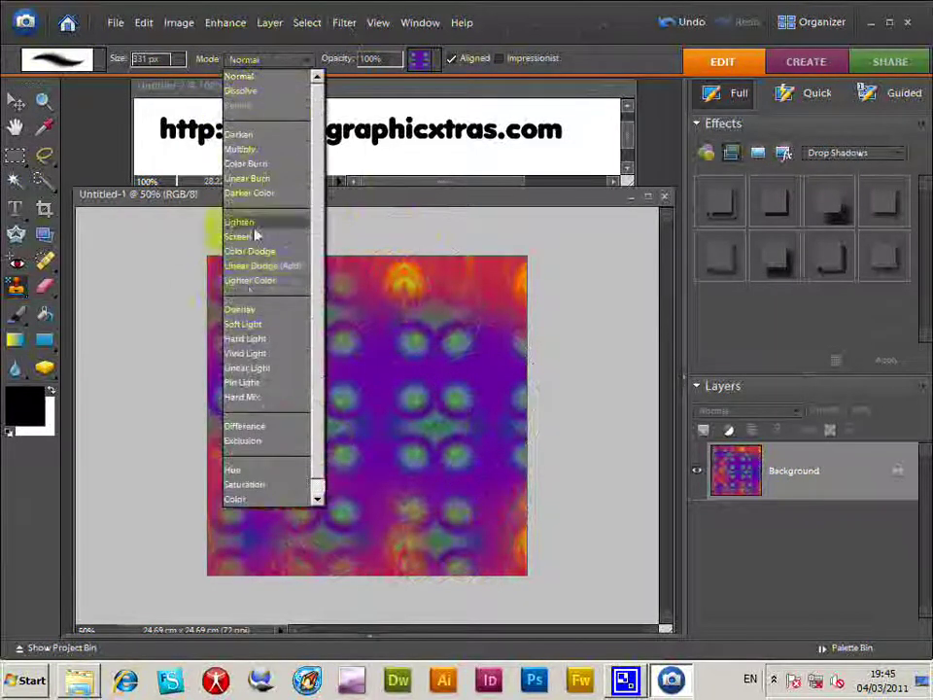
click(246, 425)
mouse_move(301, 311)
mouse_down()
mouse_move(344, 386)
mouse_move(351, 338)
mouse_move(387, 387)
mouse_move(460, 393)
mouse_move(501, 468)
mouse_move(470, 467)
mouse_move(437, 408)
mouse_move(451, 423)
mouse_move(427, 437)
mouse_move(212, 496)
mouse_move(291, 510)
mouse_move(266, 448)
mouse_up()
click(436, 60)
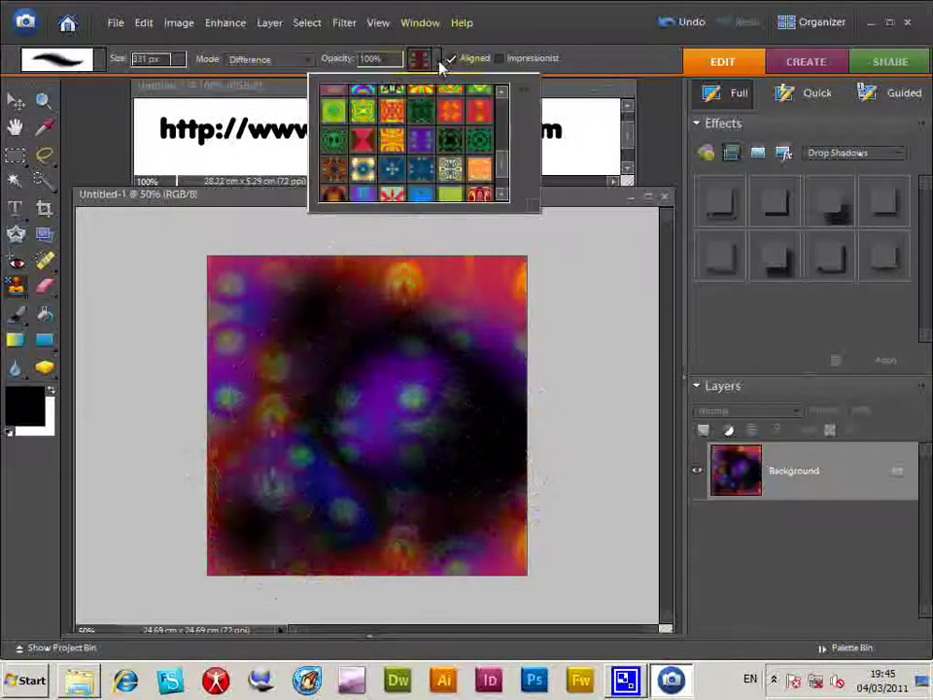
click(389, 110)
mouse_move(422, 366)
mouse_down()
mouse_move(320, 359)
mouse_move(186, 435)
mouse_move(188, 462)
mouse_move(254, 359)
mouse_move(224, 335)
mouse_up()
- Switch the stamp to Darken mode and paint over the top-right and left areas
click(264, 64)
click(246, 129)
drag(531, 333, 427, 355)
mouse_move(360, 384)
mouse_down()
mouse_move(248, 409)
mouse_move(303, 391)
mouse_move(313, 404)
mouse_move(290, 460)
mouse_move(282, 428)
mouse_up()
- Fill the Background via Edit > Fill Layer using the yellow-blue Custom Pattern
click(143, 23)
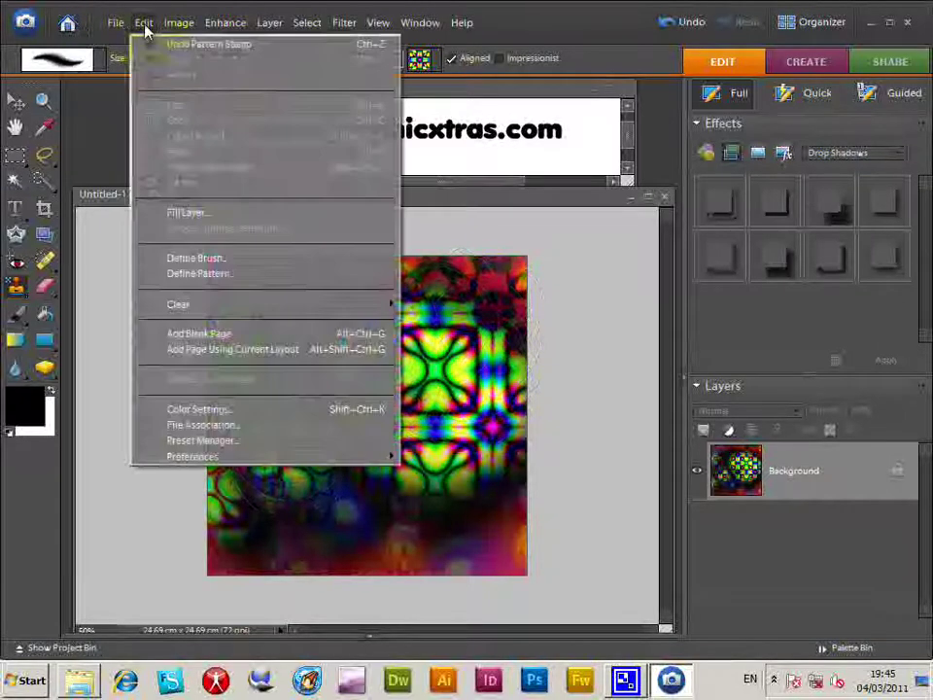
click(189, 213)
click(524, 243)
click(530, 318)
click(610, 273)
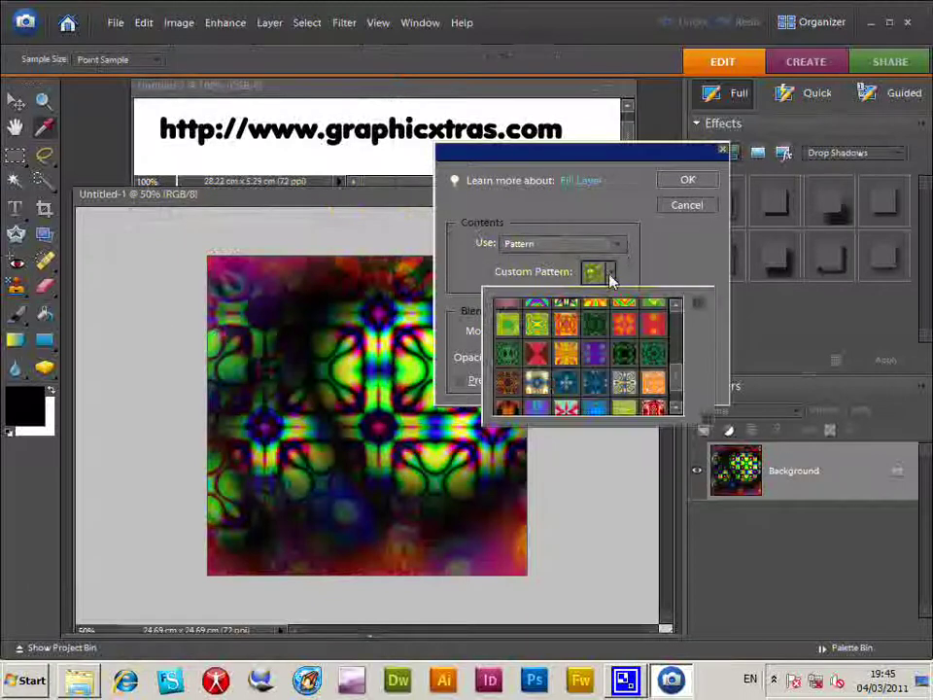
scroll(614, 389, down, 2)
click(625, 387)
click(683, 266)
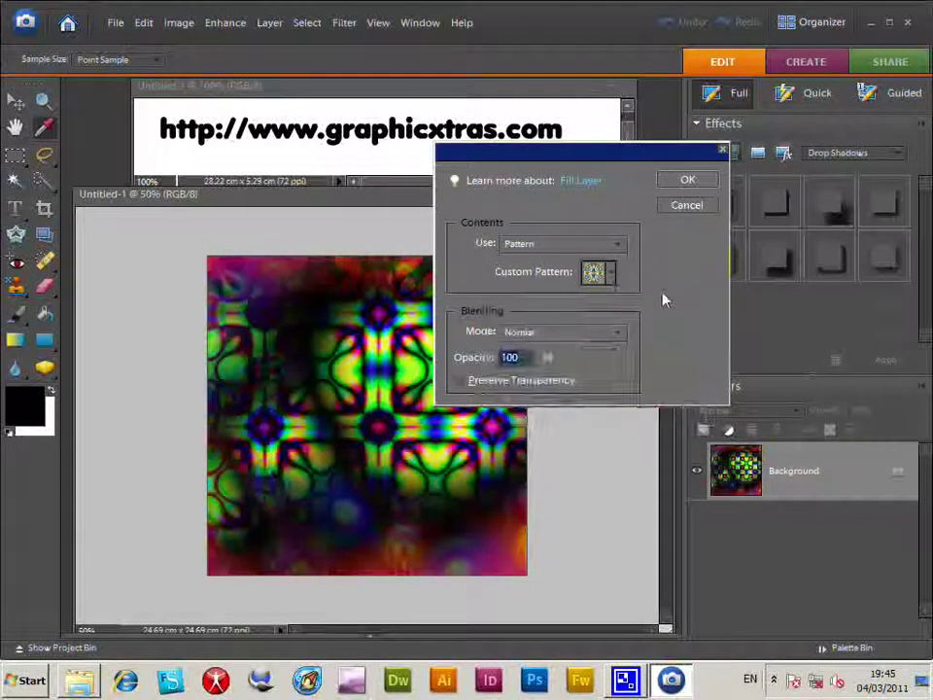
click(687, 183)
key(s)
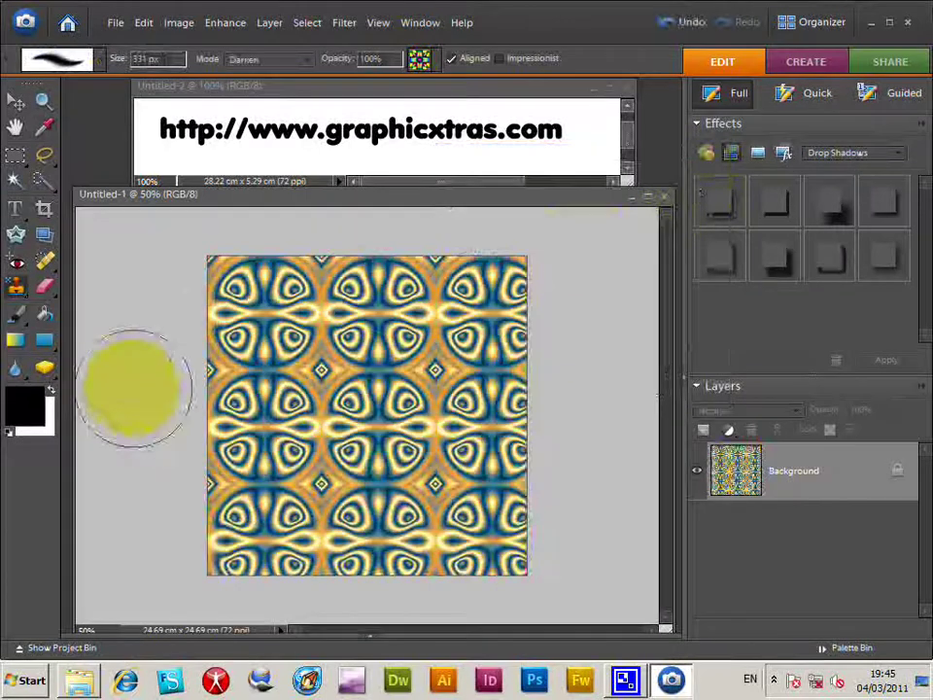